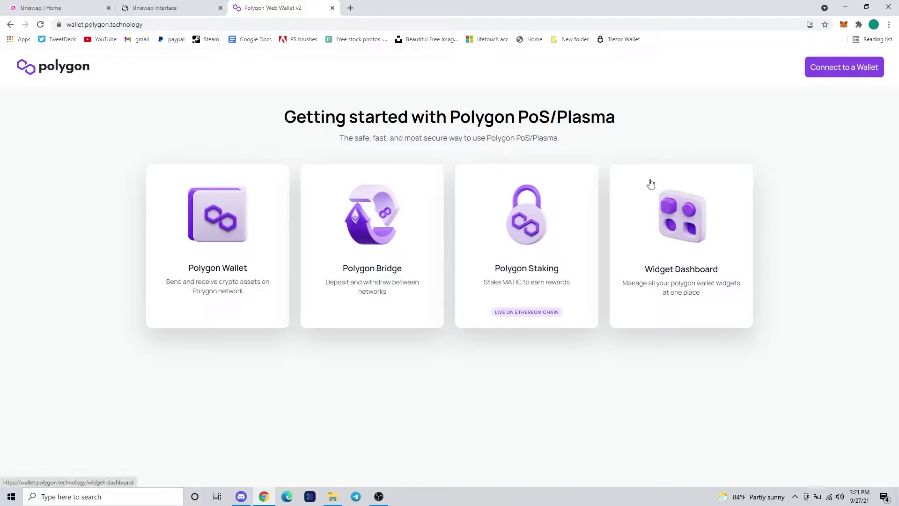
Connect a MetaMask account to the Polygon wallet site and sign the login message.
left_click(843, 72)
left_click(475, 199)
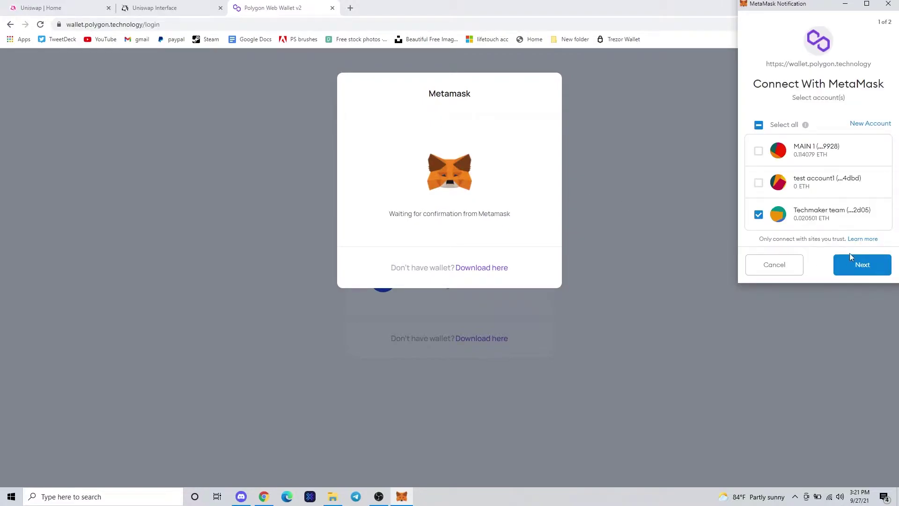
left_click(851, 267)
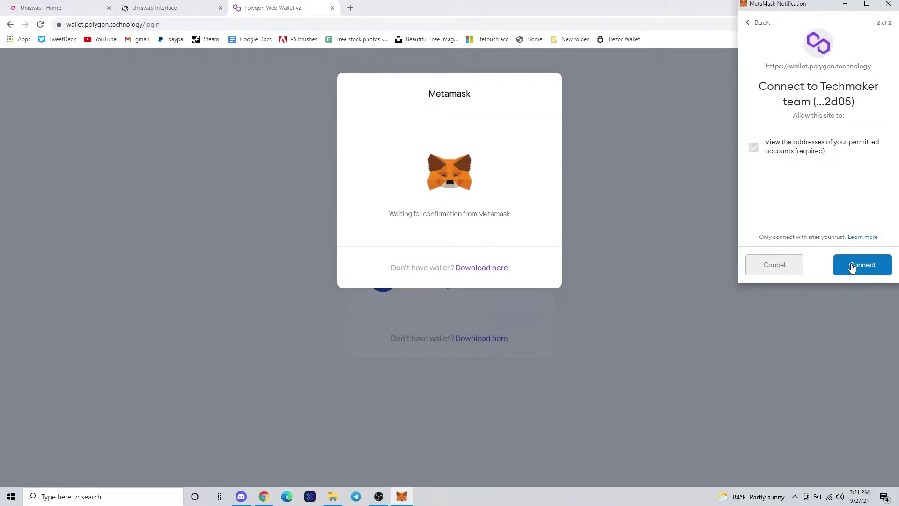
left_click(851, 266)
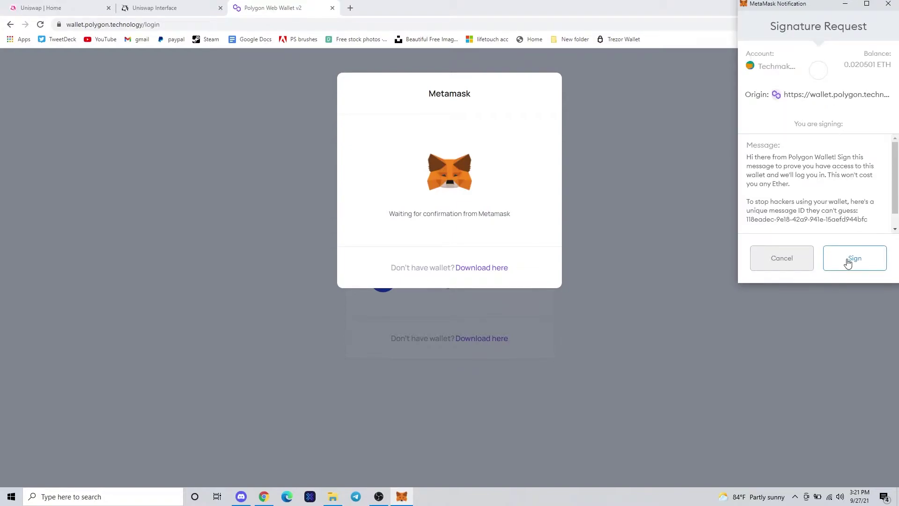
left_click(848, 262)
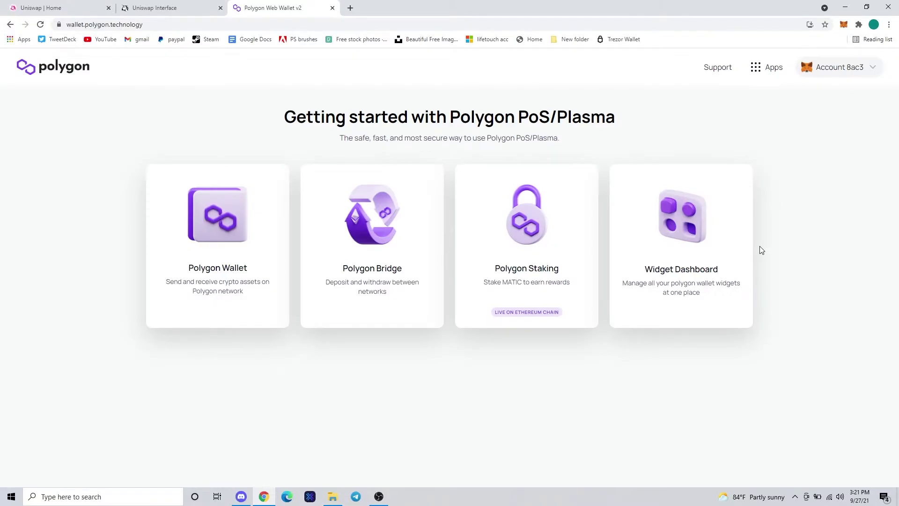
On the Polygon Bridge, pick Matic Token (100.000 MATIC available) to send from Ethereum.
left_click(395, 264)
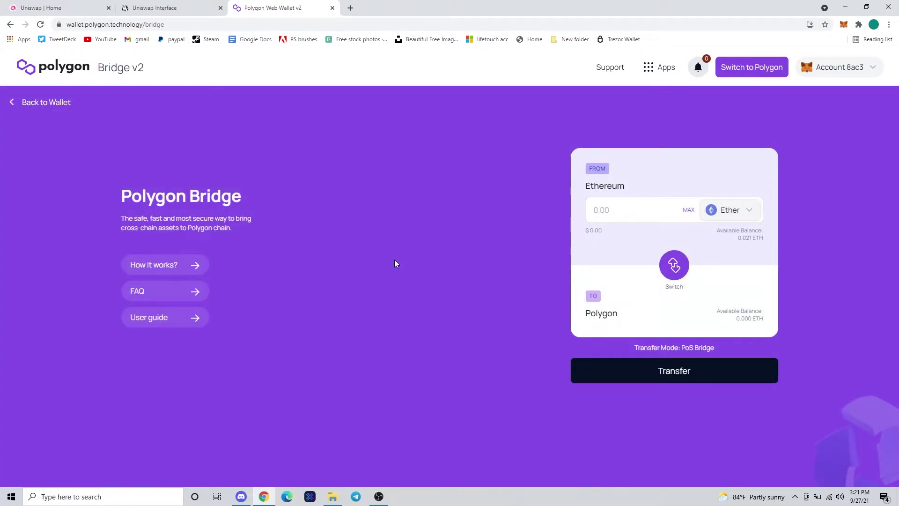
left_click(749, 214)
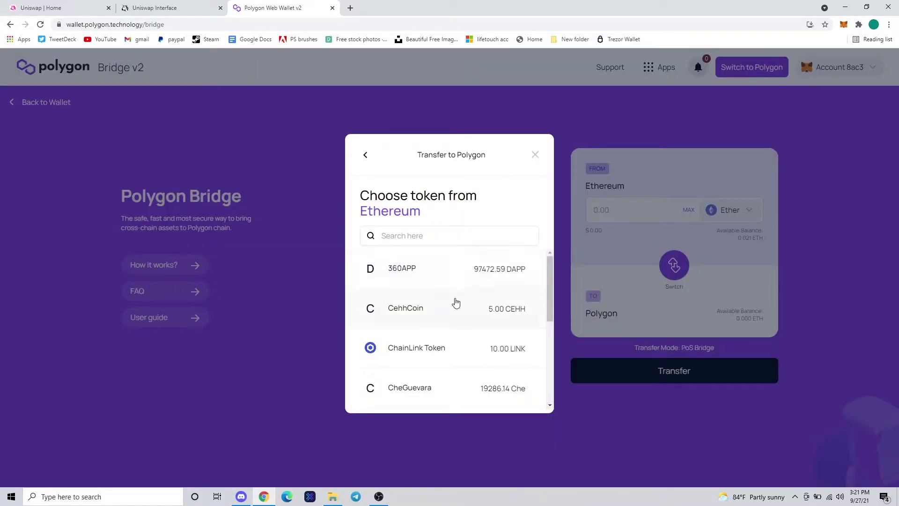
scroll(455, 302, "down", 1)
scroll(455, 302, "down", 1)
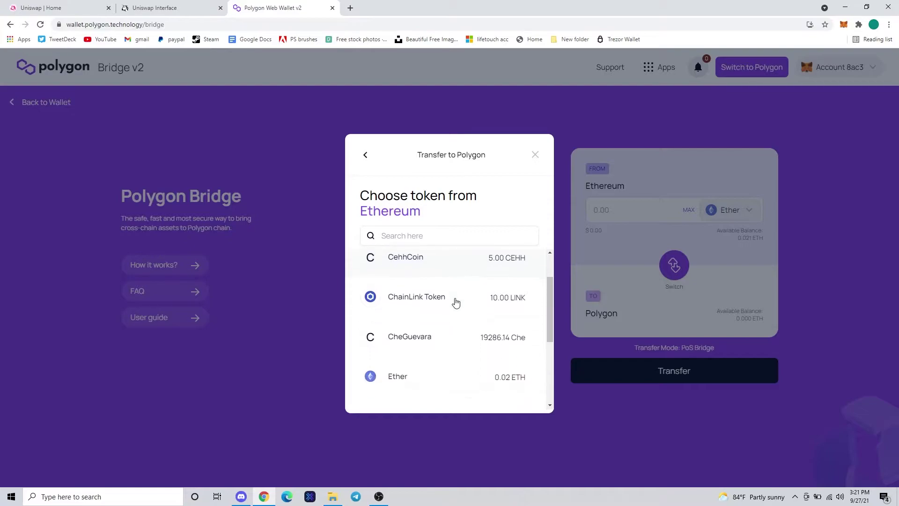
scroll(455, 302, "down", 1)
scroll(456, 302, "up", 2)
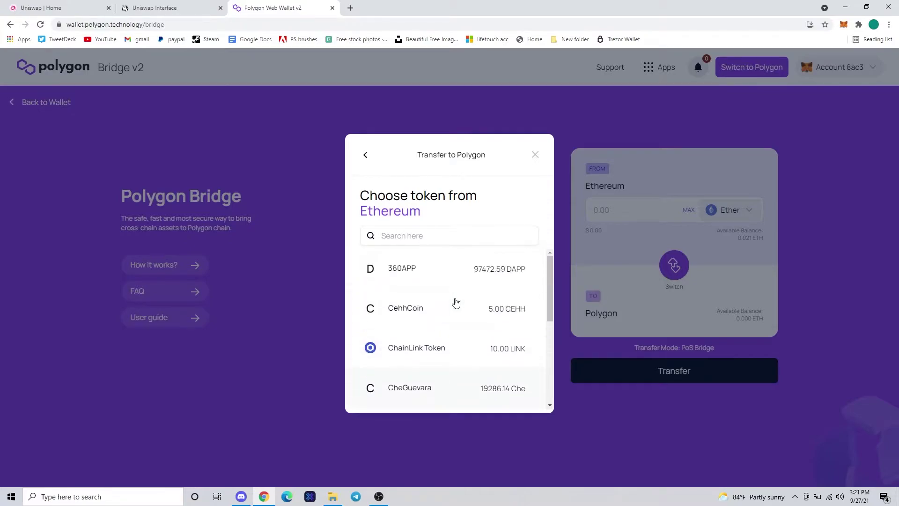
scroll(455, 302, "down", 2)
scroll(456, 302, "down", 2)
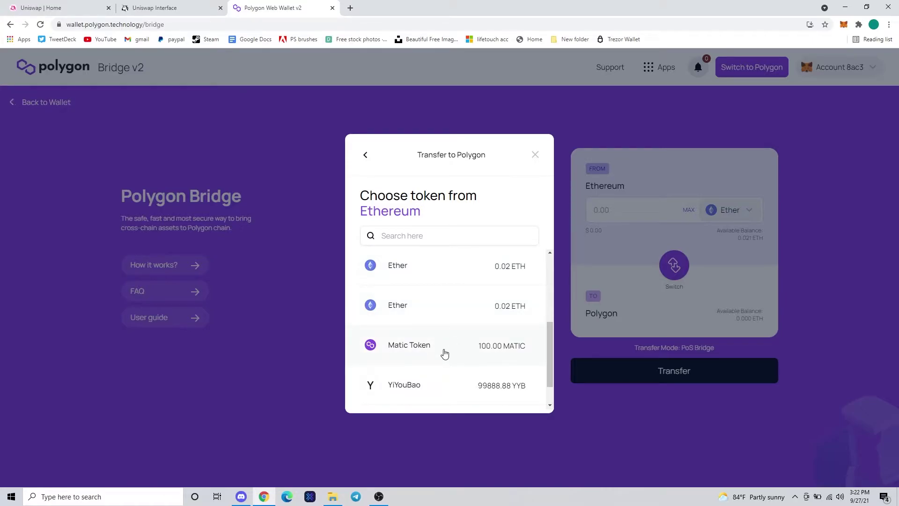
left_click(444, 353)
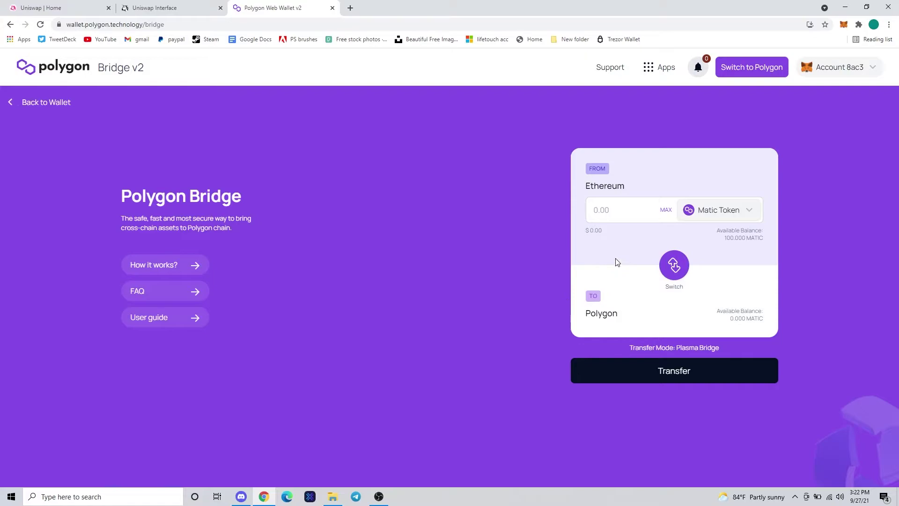
Enter the maximum 100 MATIC as the amount and start the transfer.
left_click(666, 210)
left_click(685, 373)
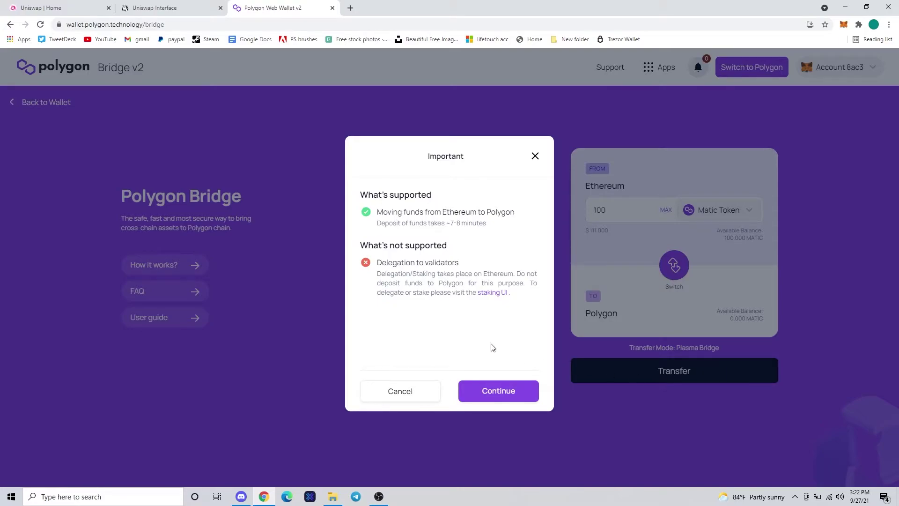
Accept the notice and fee estimates, then confirm the 100 MATIC Plasma Bridge transfer.
left_click(499, 391)
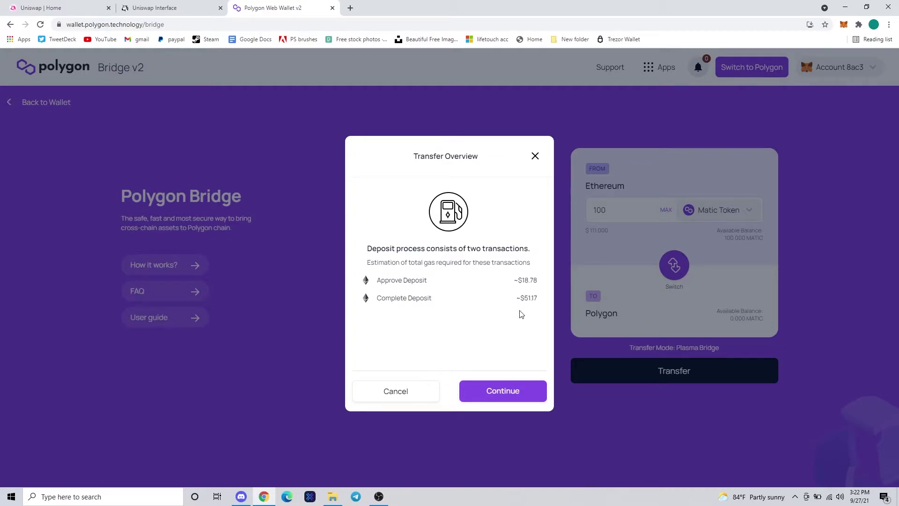
left_click(504, 398)
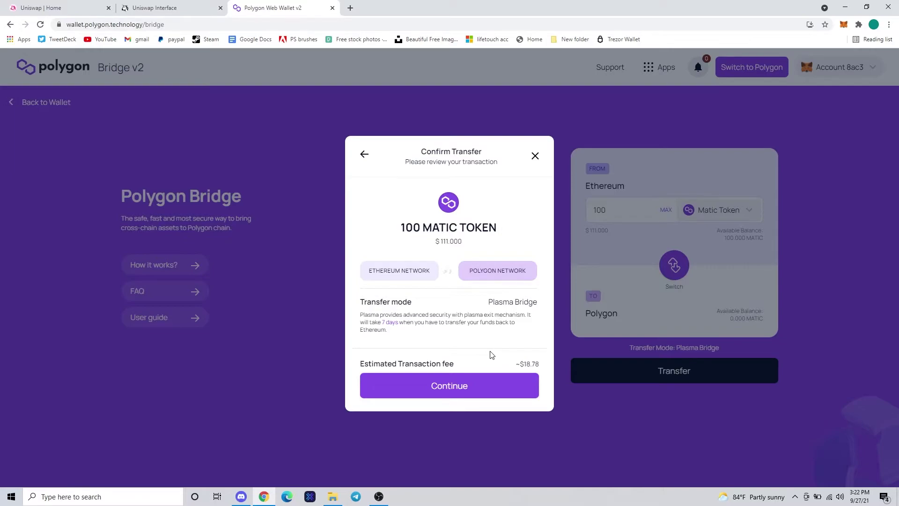
left_click(488, 390)
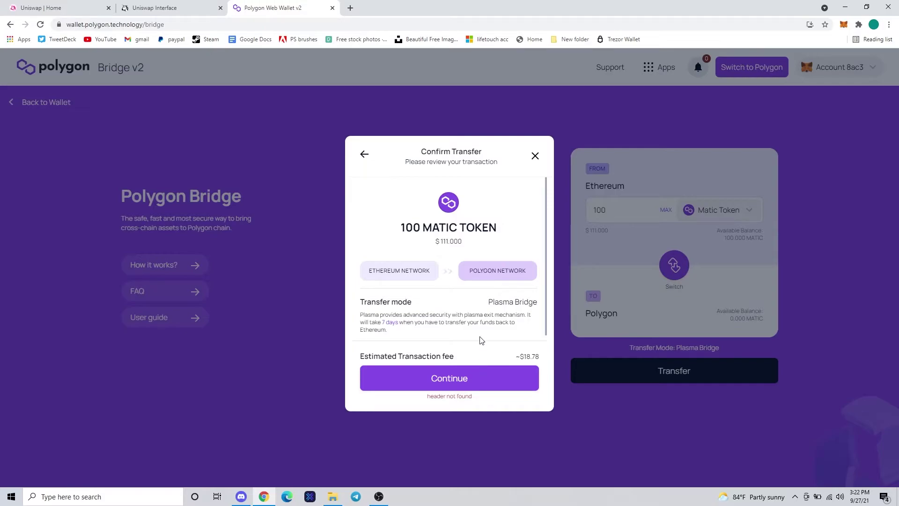
scroll(482, 341, "down", 1)
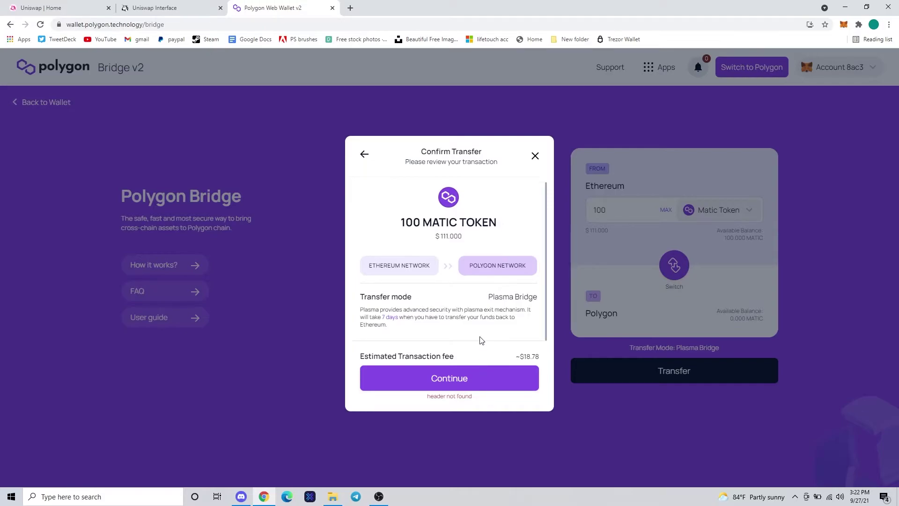
Retry the transfer confirmation and approve MATIC spending in MetaMask.
left_click(462, 383)
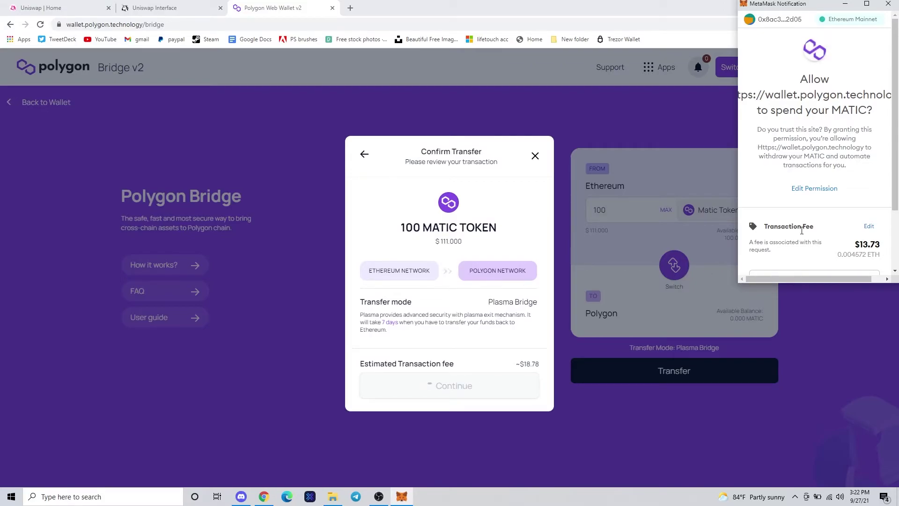
scroll(802, 231, "down", 2)
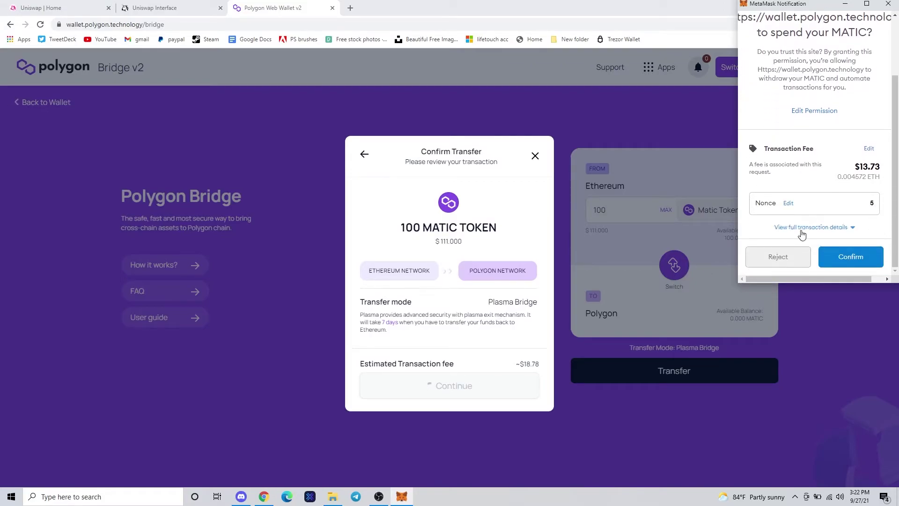
left_click(846, 263)
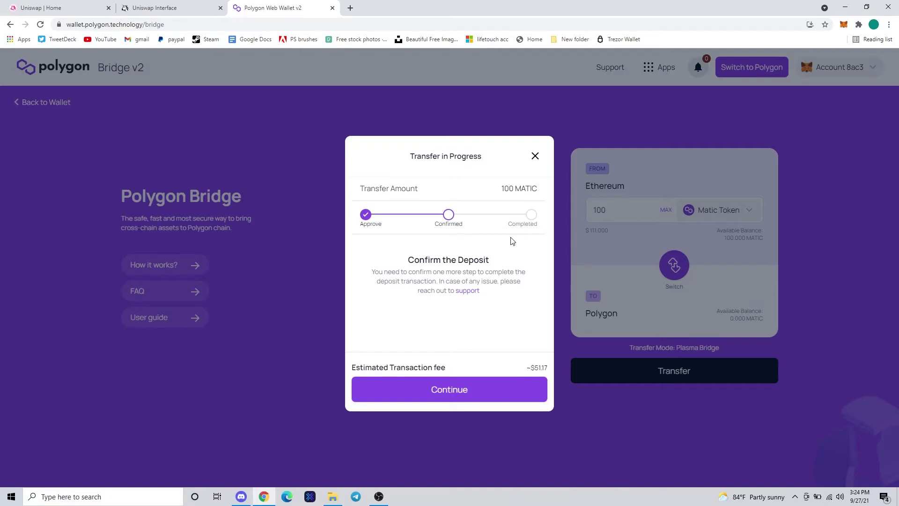
Confirm the 100 MATIC deposit transaction in MetaMask.
left_click(464, 389)
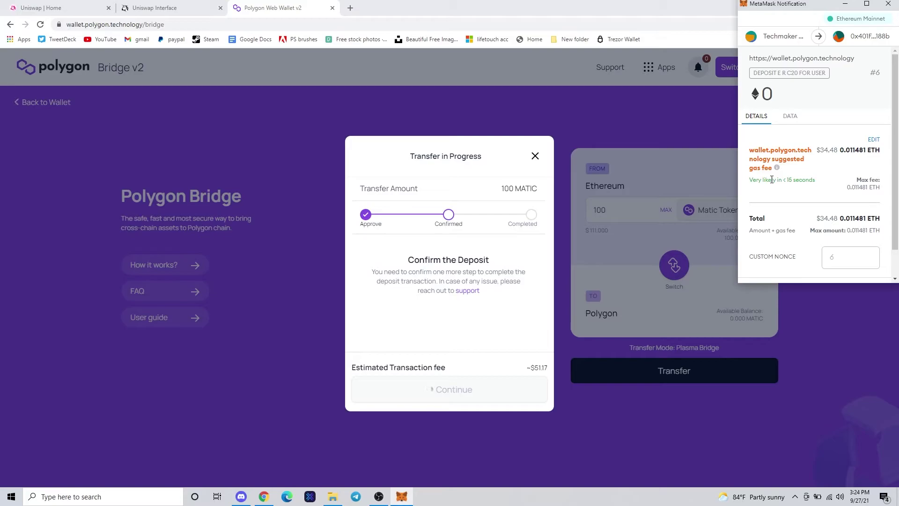
scroll(772, 180, "down", 2)
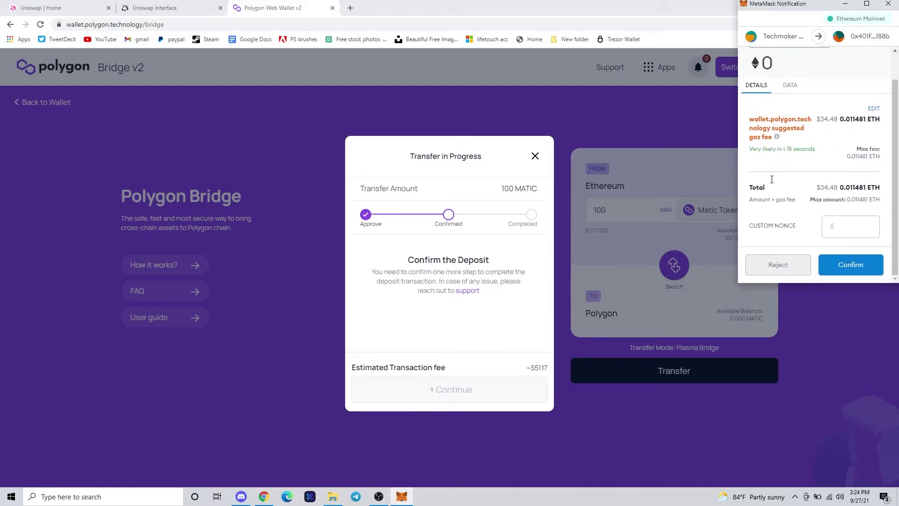
left_click(839, 267)
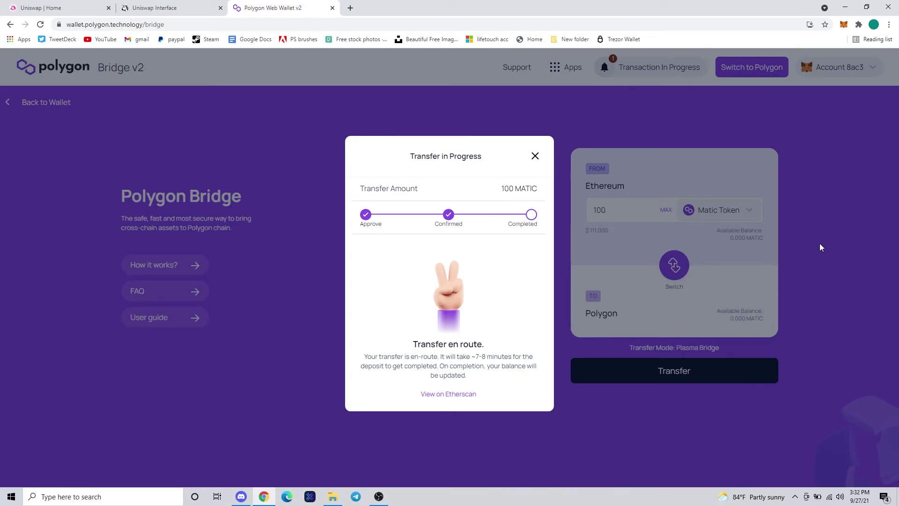
Open the Etherscan record in a new tab, then return to the 100.0000 MATIC wallet.
right_click(433, 393)
left_click(469, 269)
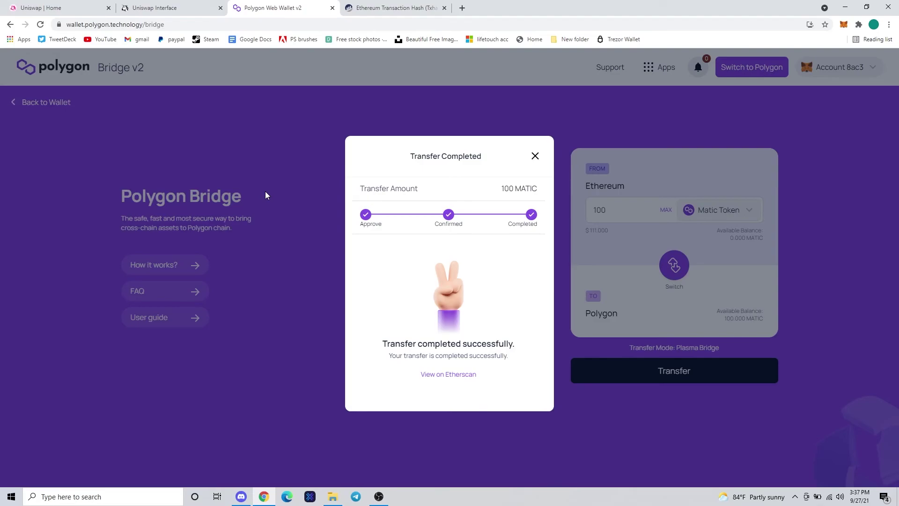
left_click(535, 155)
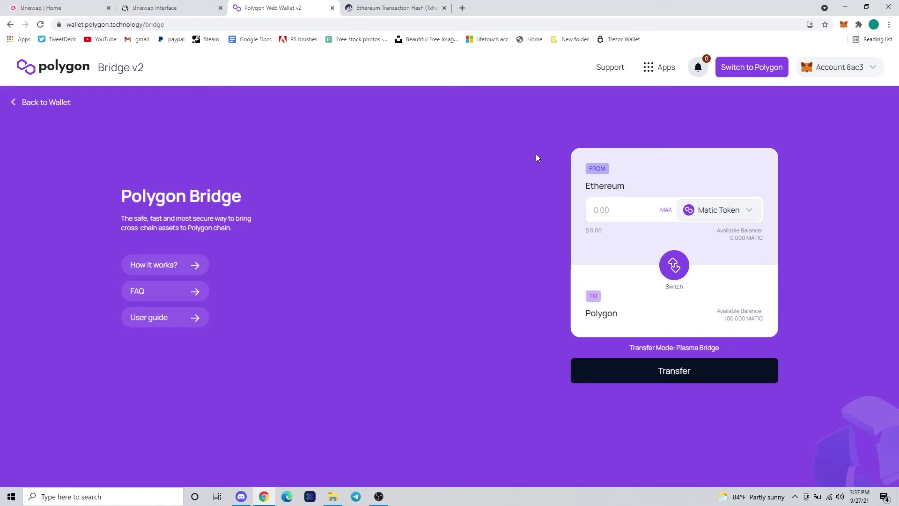
left_click(33, 103)
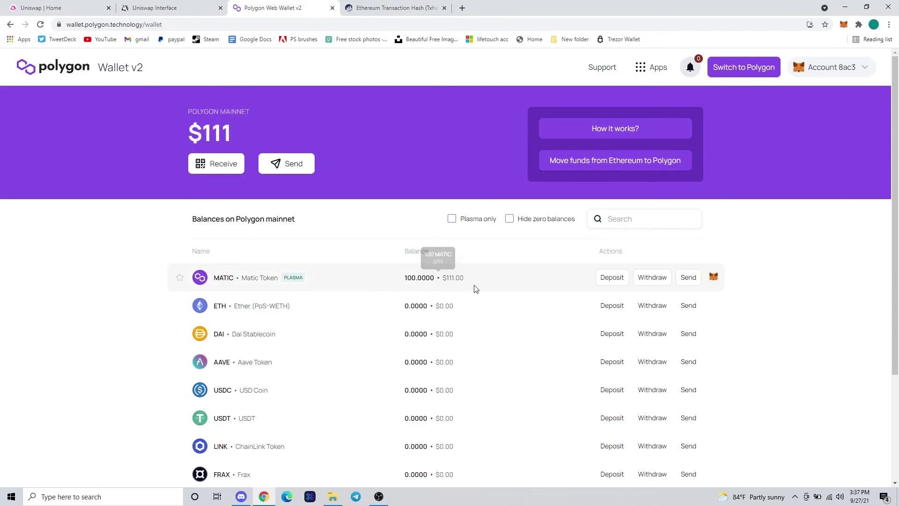
mouse_move(465, 280)
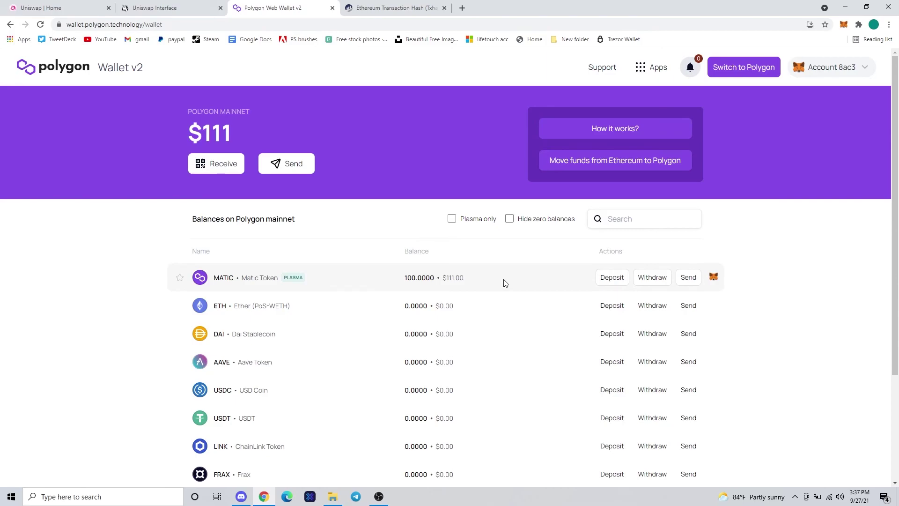